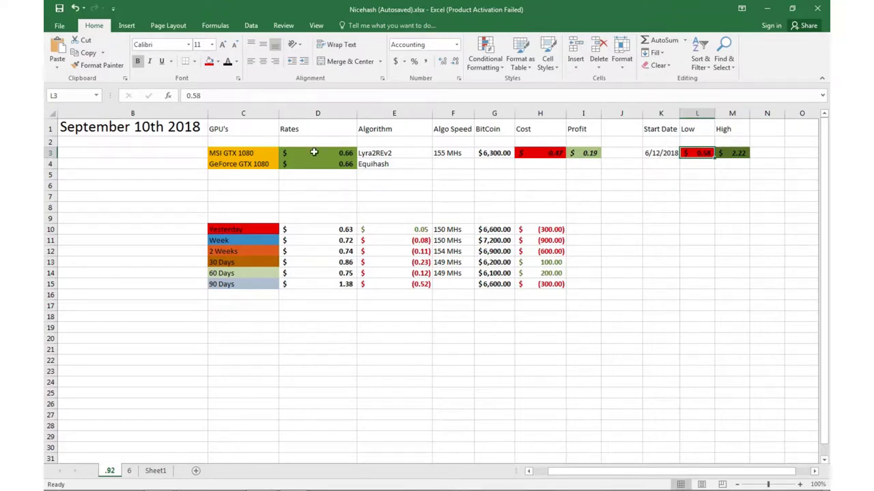
Step: Check today's 0.66 and yesterday's 0.63 rates and view the Yesterday-to-90-Days rate change formulas
click(345, 154)
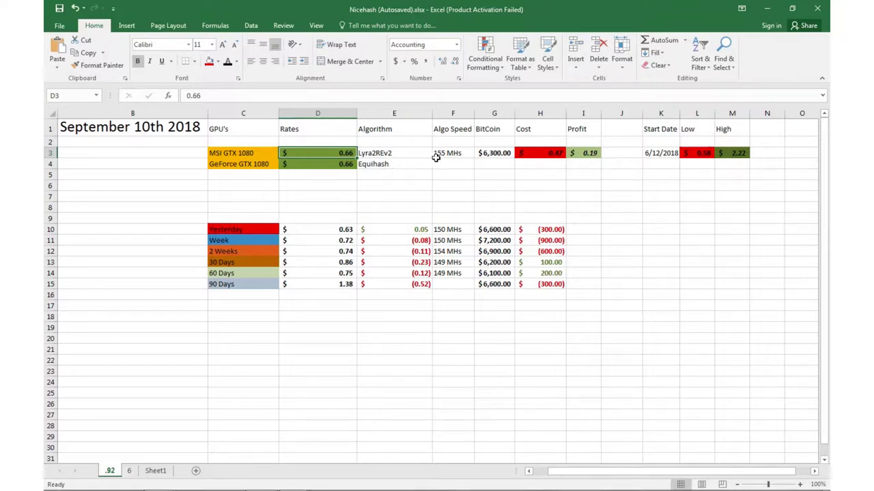
click(345, 233)
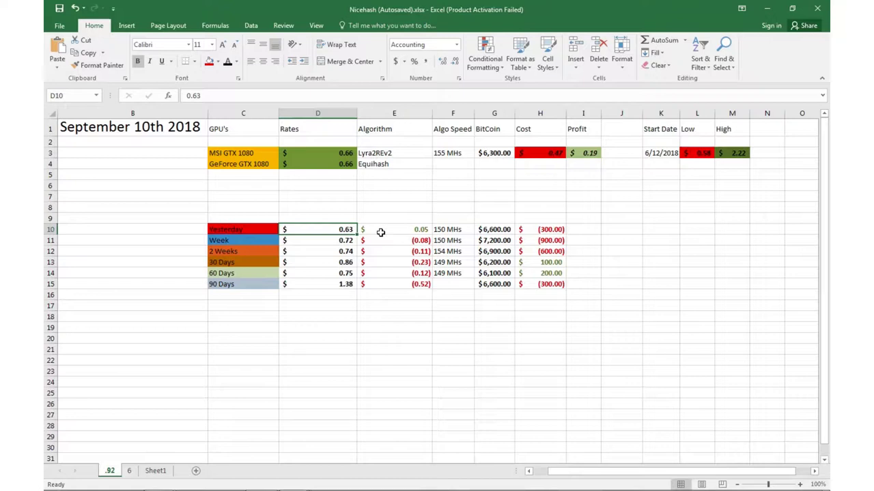
click(424, 230)
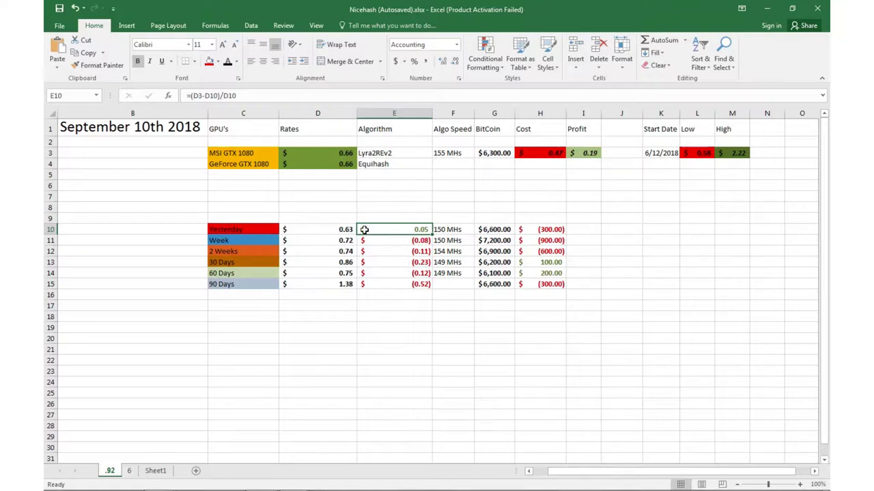
click(421, 240)
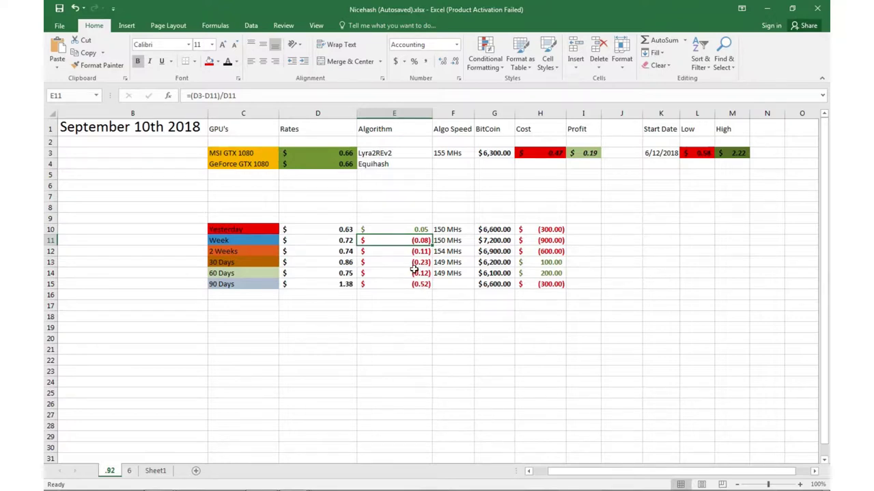
click(421, 252)
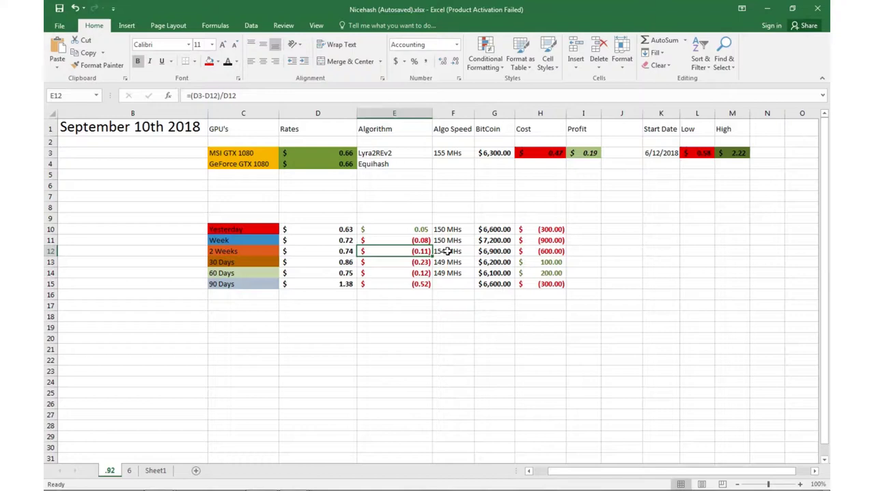
click(422, 263)
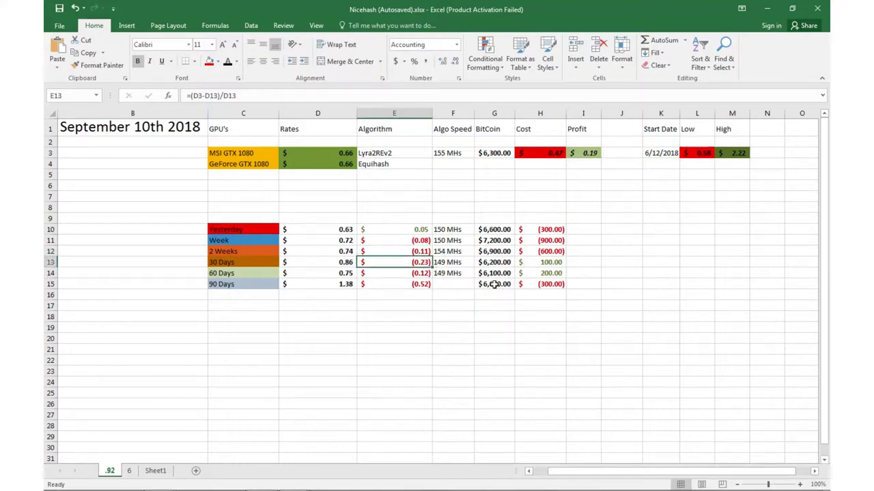
click(424, 274)
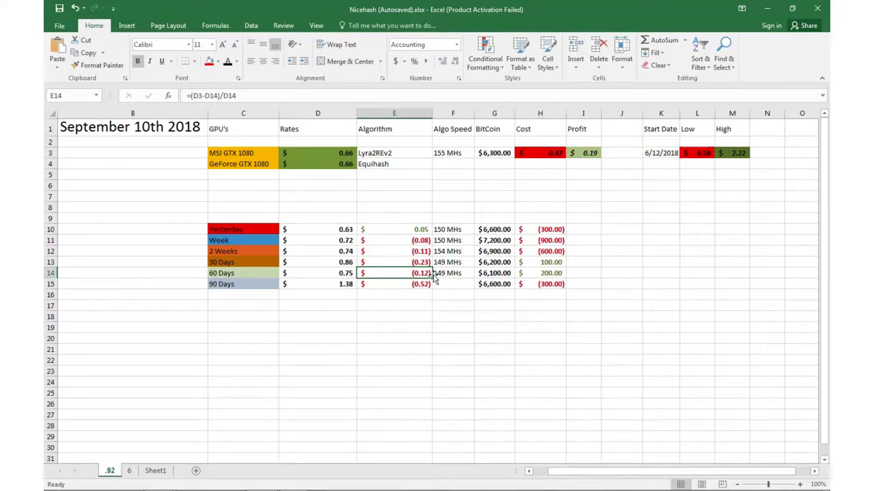
click(419, 285)
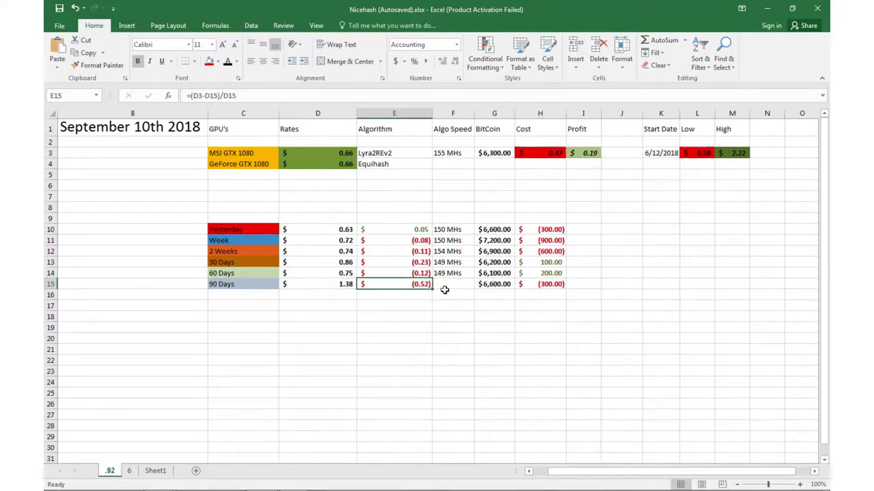
Step: Check the 90-day rate 1.38, Bitcoin prices 6600 and 6300, and the cost difference formulas
click(348, 282)
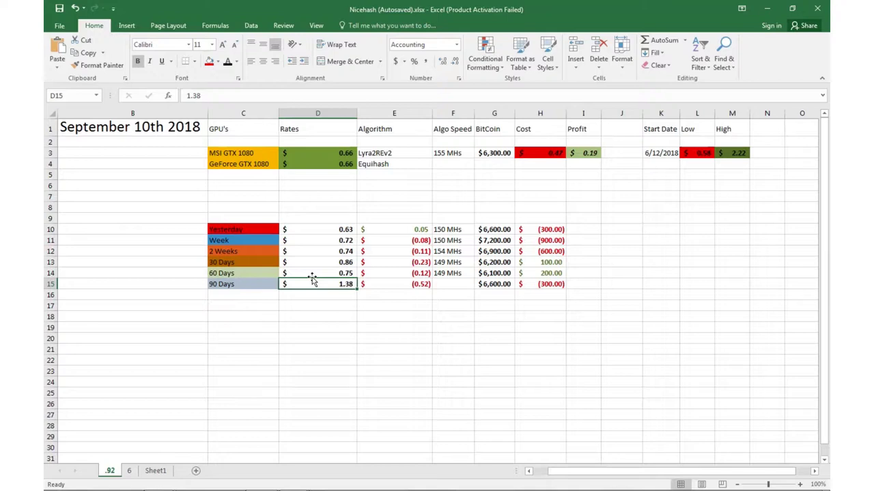
click(501, 285)
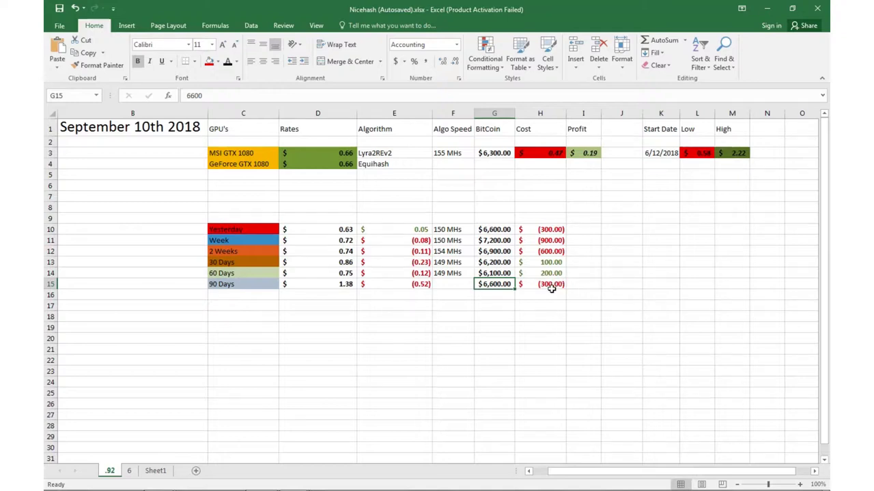
click(484, 155)
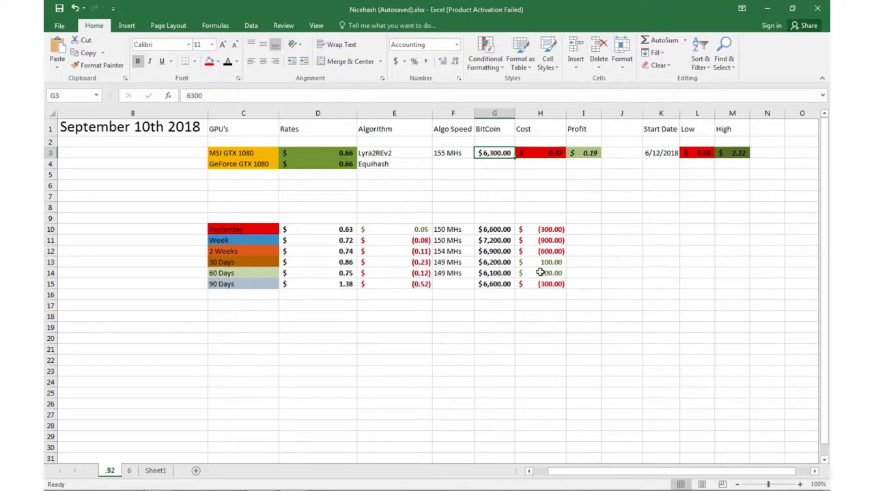
click(540, 273)
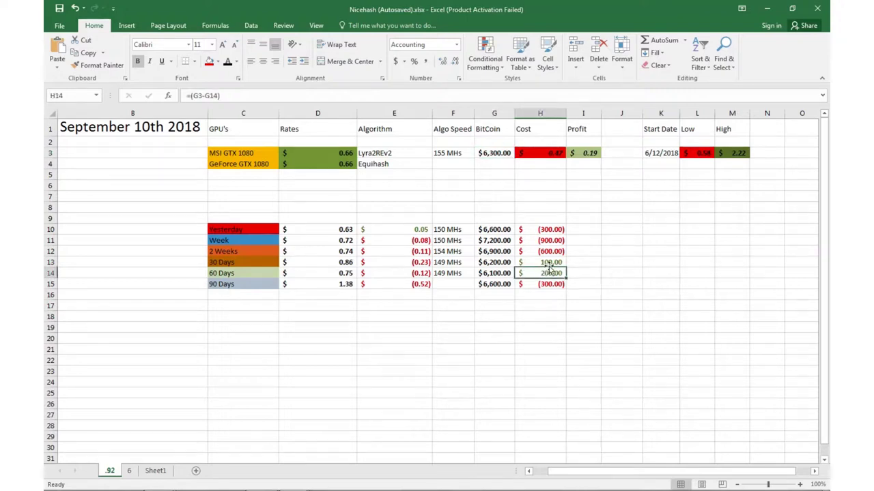
click(548, 263)
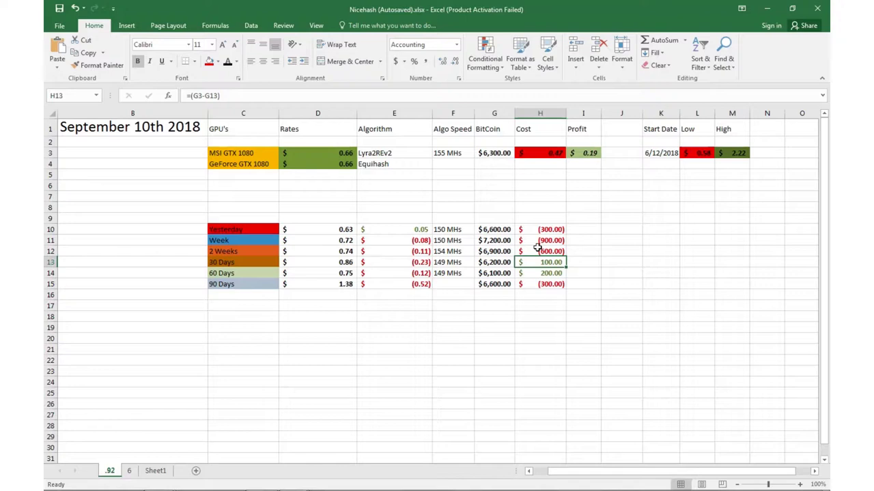
click(538, 251)
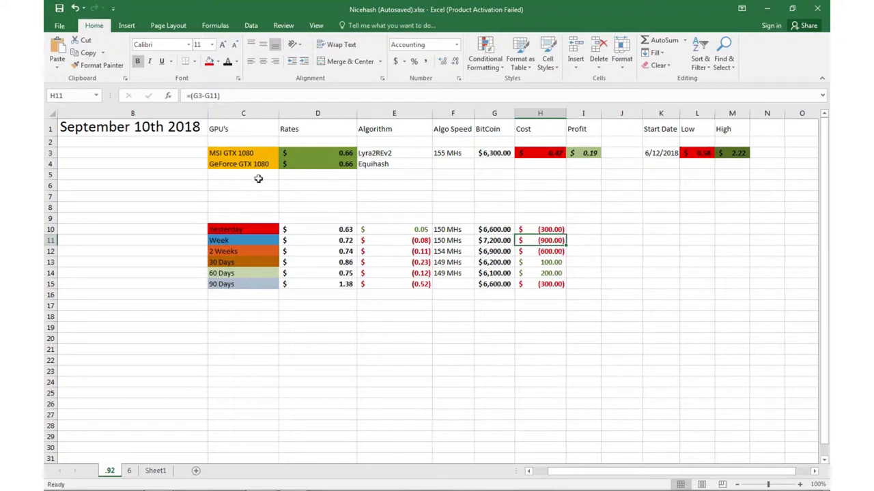
Step: Glance at sheet 6, then try an MSI GTX 1080 rate of 0.58 on the summary
click(130, 471)
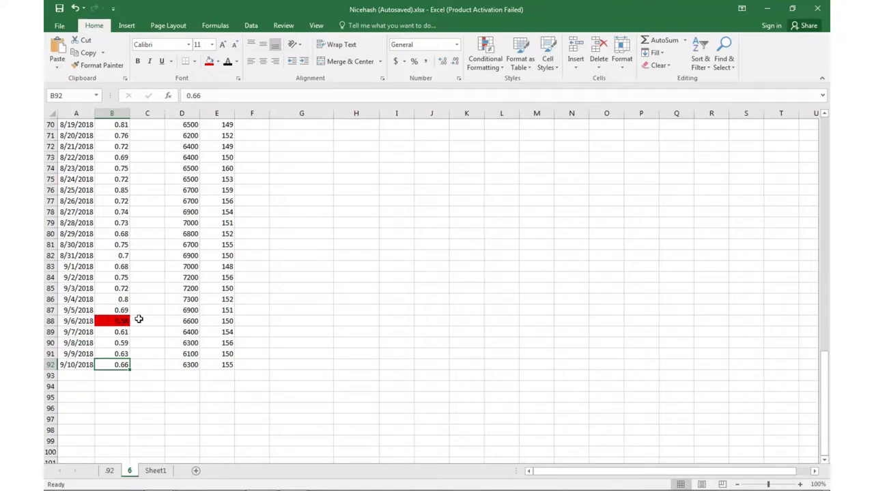
click(110, 470)
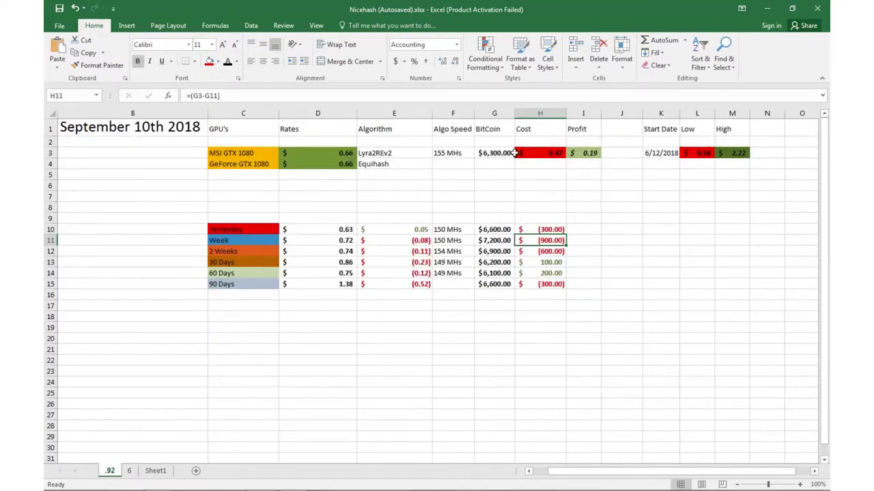
click(337, 155)
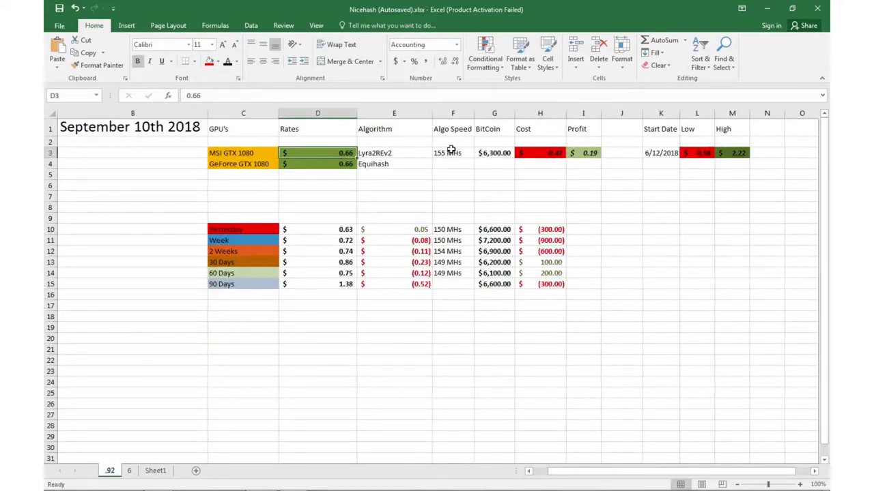
text(.58)
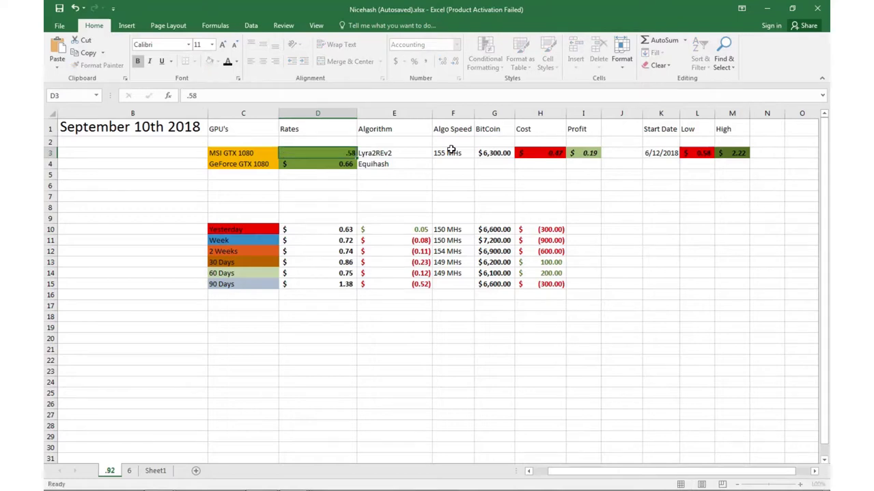
key(Return)
Step: Inspect the I3 profit formula and restore the MSI GTX 1080 rate to 0.66
click(589, 153)
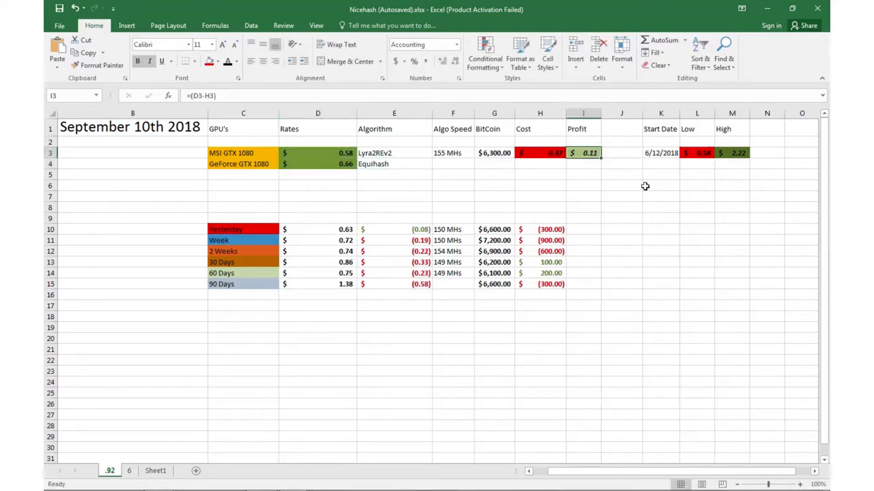
click(348, 153)
text(.66)
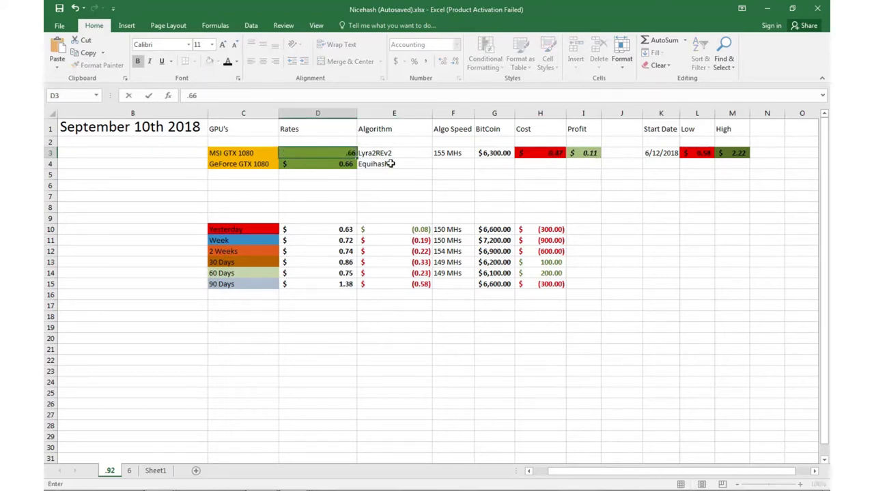
key(Return)
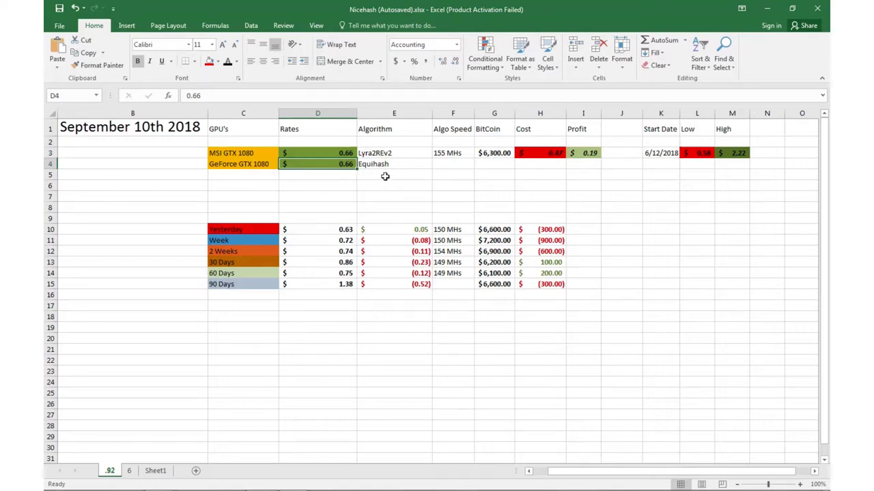
Step: Browse sheet 6's price and Bitcoin history, with averages 0.98010989 and 6,771, through 9/10/2018
click(130, 471)
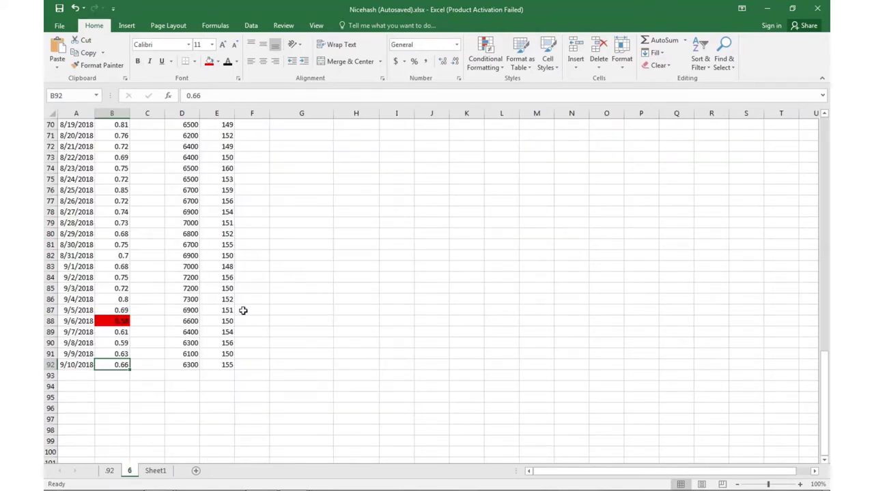
scroll(121, 267, up, 6)
scroll(120, 259, up, 8)
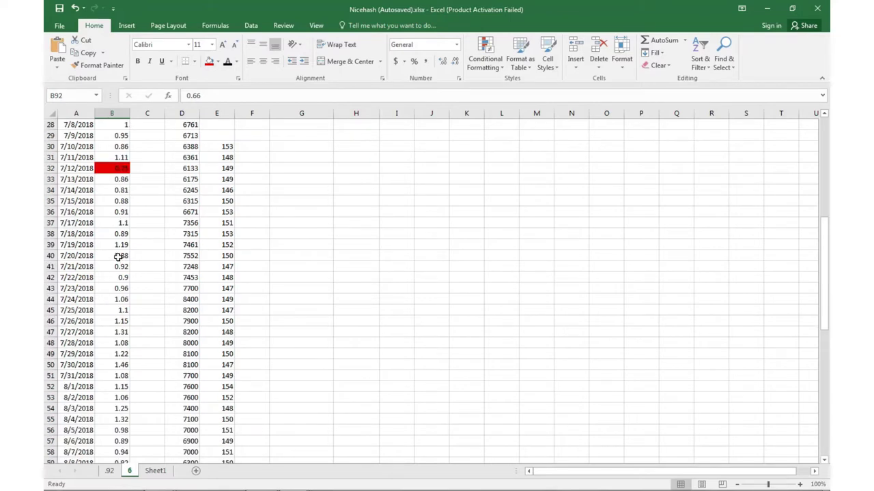
scroll(120, 256, up, 6)
scroll(118, 253, up, 4)
scroll(118, 253, down, 4)
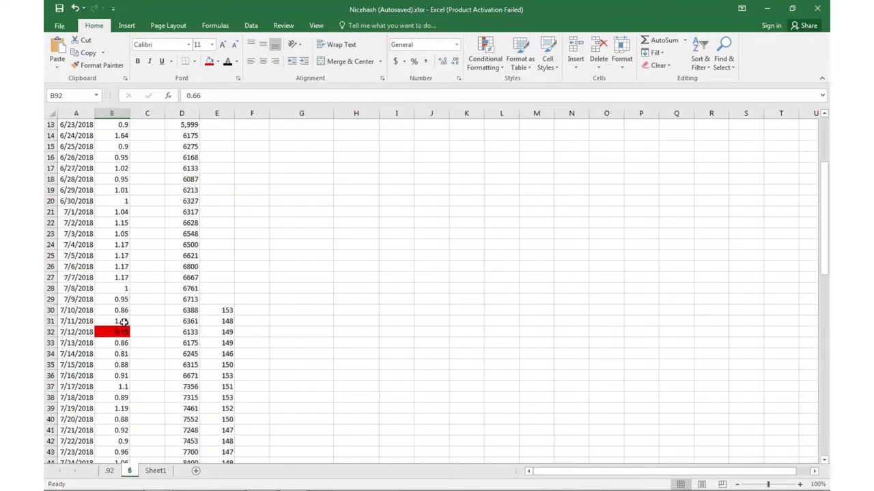
scroll(112, 278, down, 2)
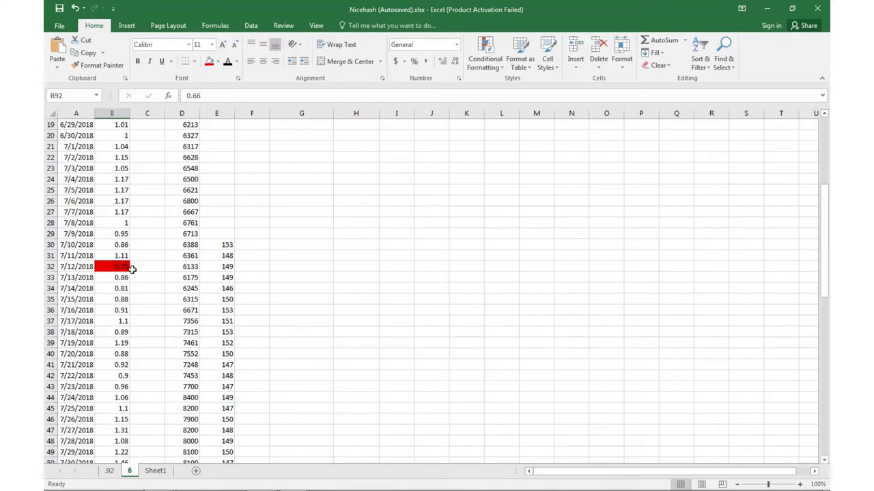
scroll(128, 271, down, 2)
scroll(126, 287, down, 3)
scroll(116, 314, down, 1)
scroll(113, 341, down, 1)
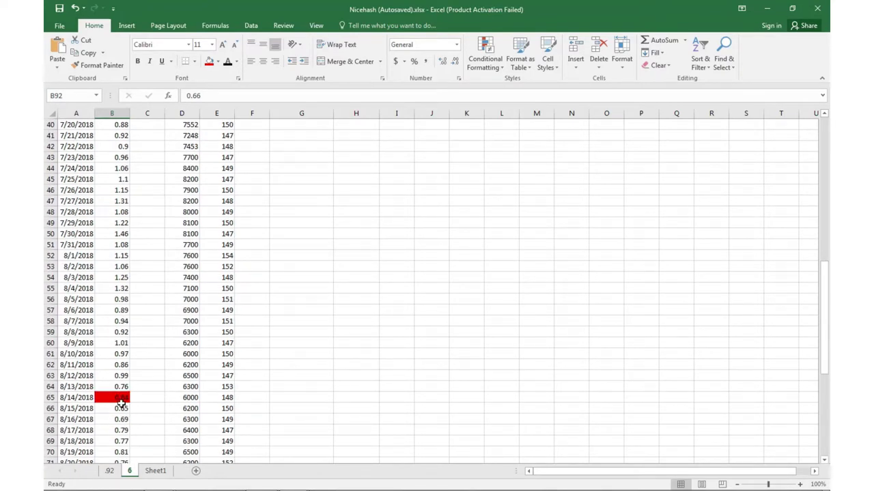
scroll(121, 399, down, 10)
scroll(113, 300, down, 1)
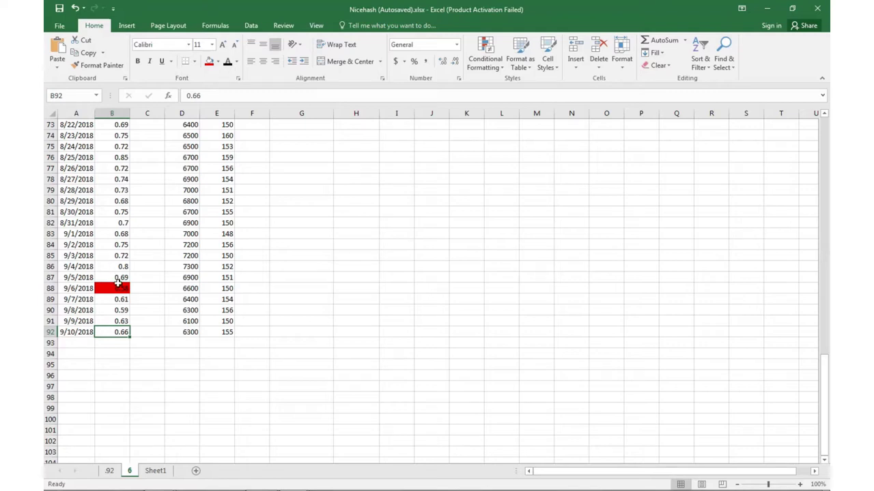
scroll(117, 220, up, 7)
scroll(118, 221, up, 17)
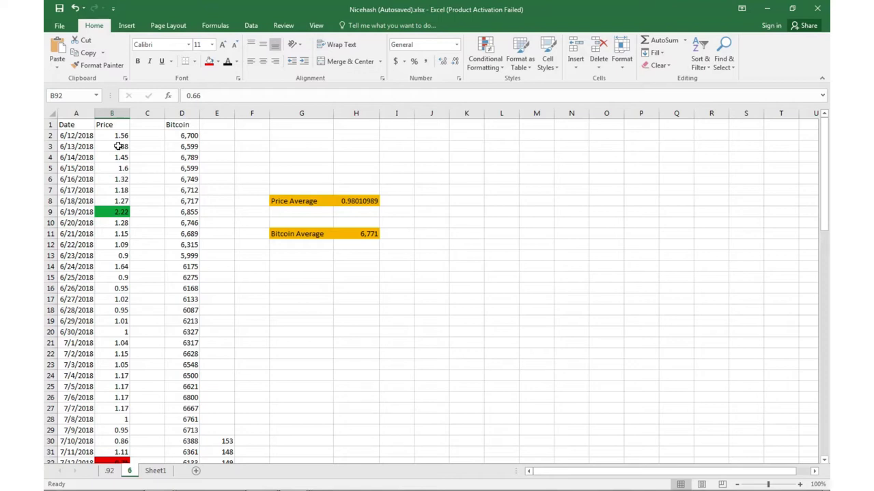
scroll(117, 161, down, 2)
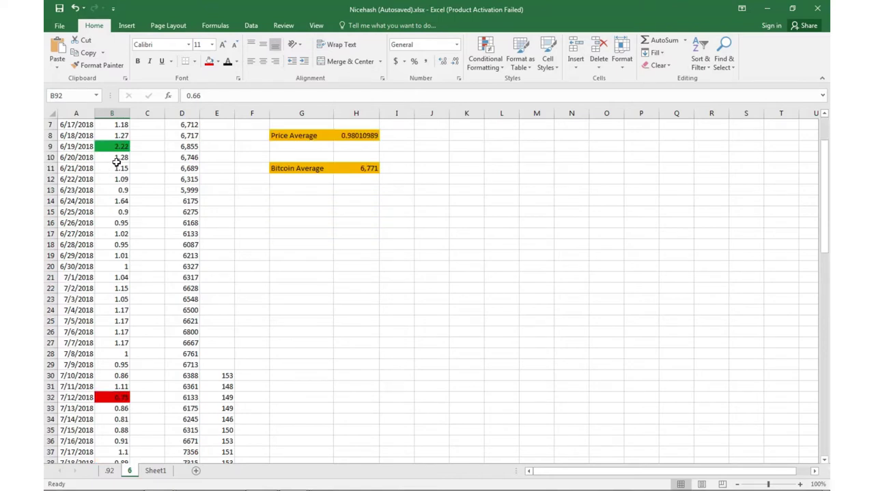
scroll(120, 179, up, 2)
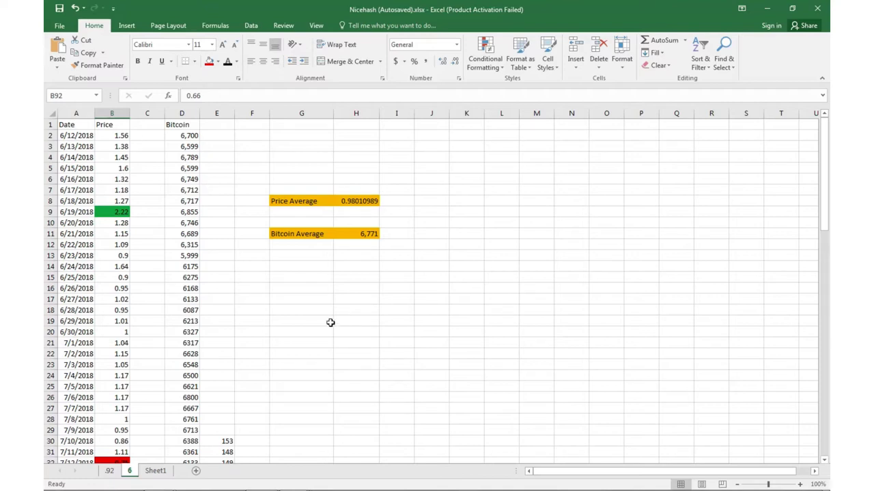
scroll(242, 280, down, 4)
scroll(180, 321, down, 6)
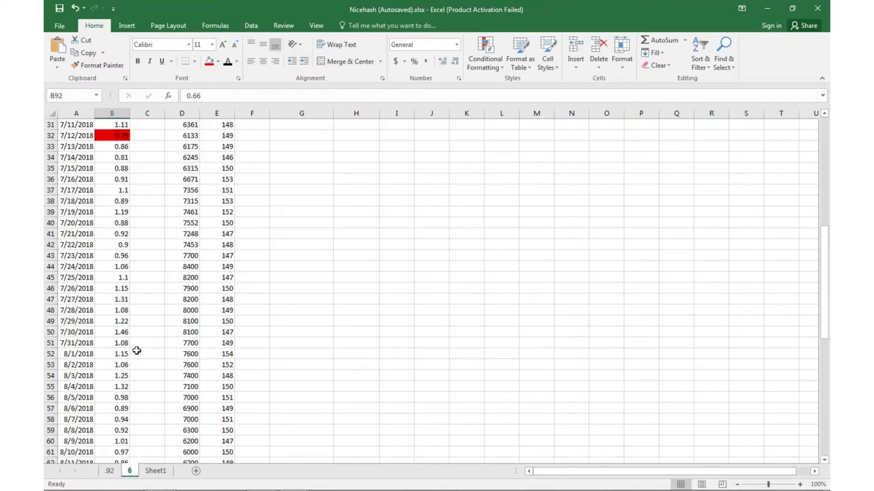
scroll(112, 365, down, 3)
scroll(171, 341, down, 5)
scroll(157, 328, down, 5)
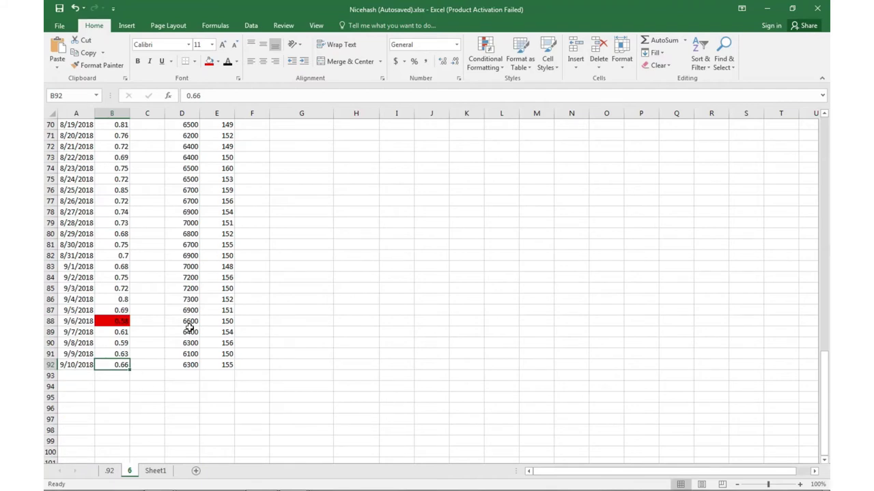
Step: Return to the .92 summary sheet showing MSI GTX 1080 at 0.66 and profit 0.19
click(109, 470)
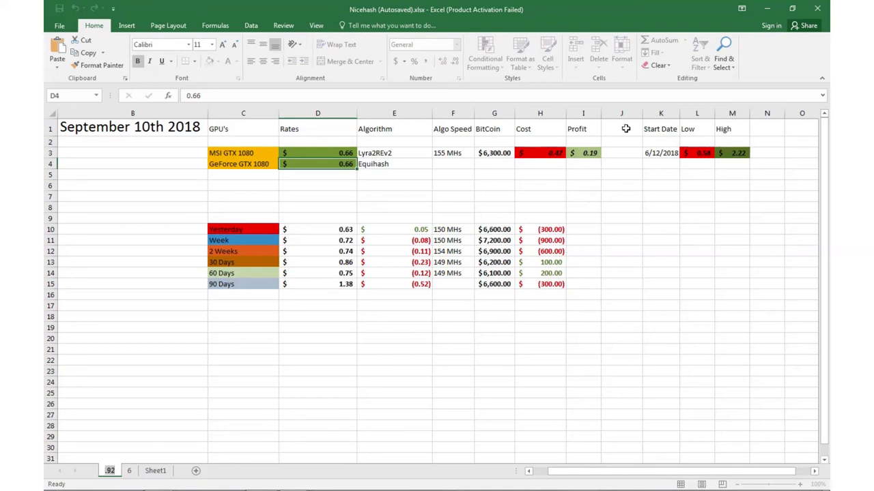